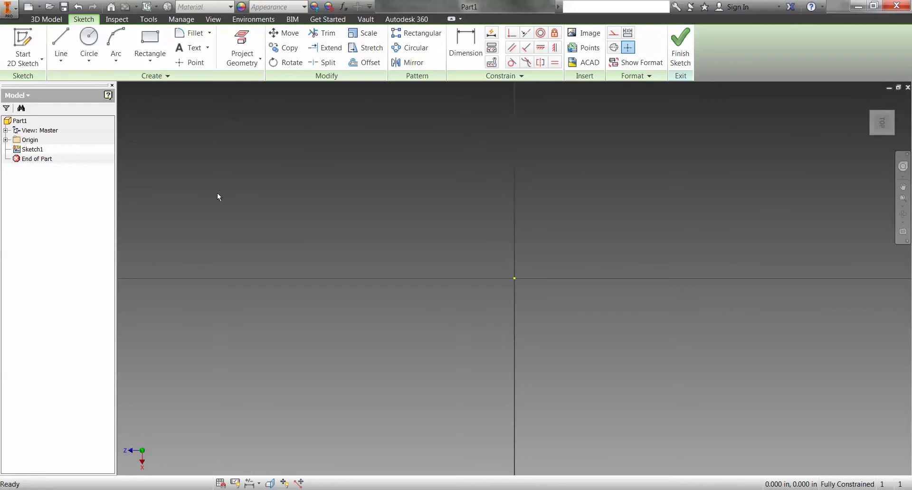
- Sketch a closed L-shaped profile with lines from the origin, with a short upright leg and a base about 1.06 in long
click(61, 48)
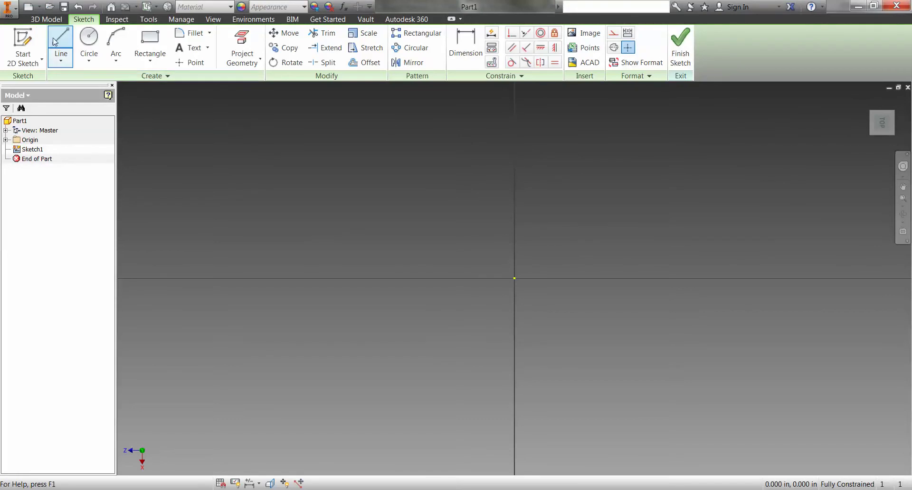
click(515, 278)
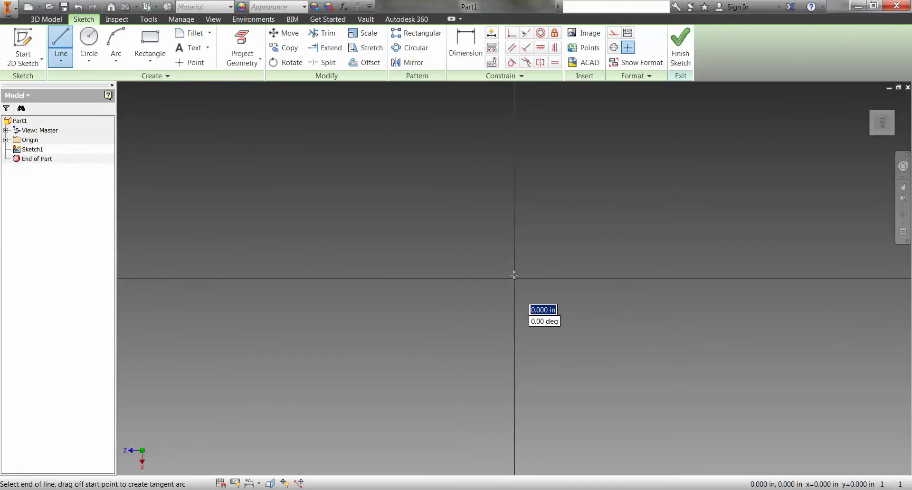
click(515, 129)
click(552, 129)
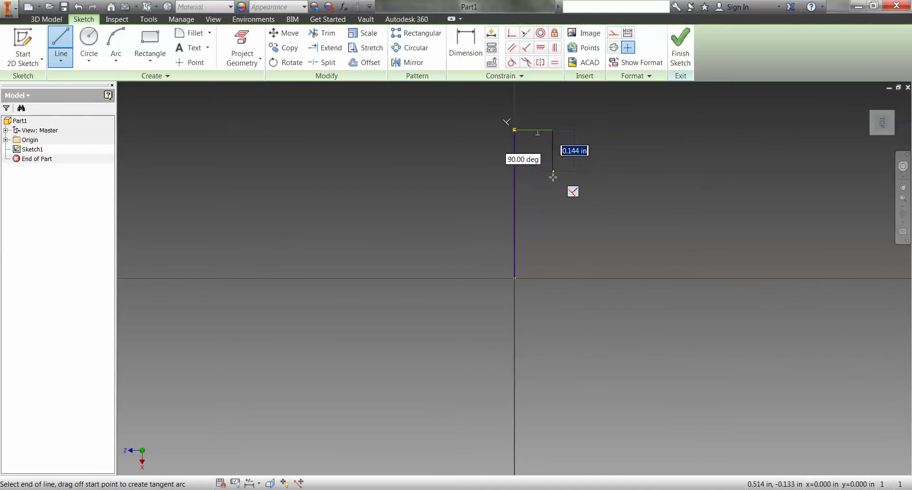
click(553, 235)
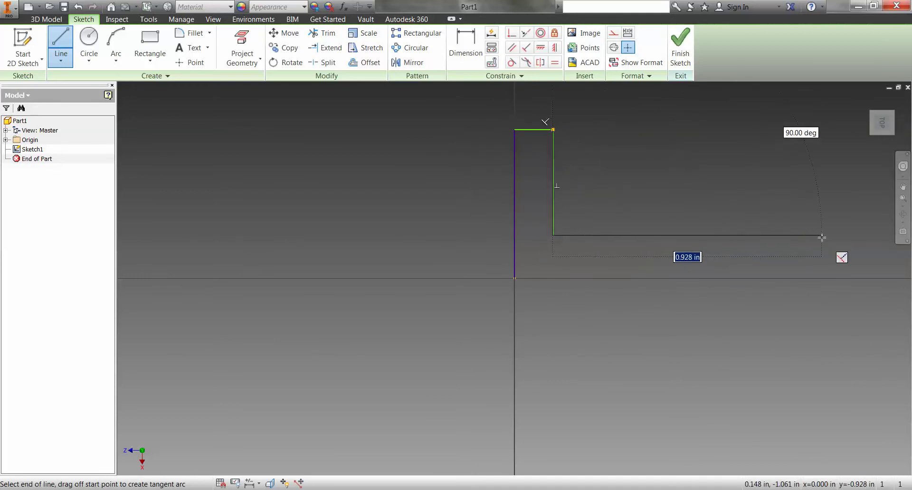
click(821, 235)
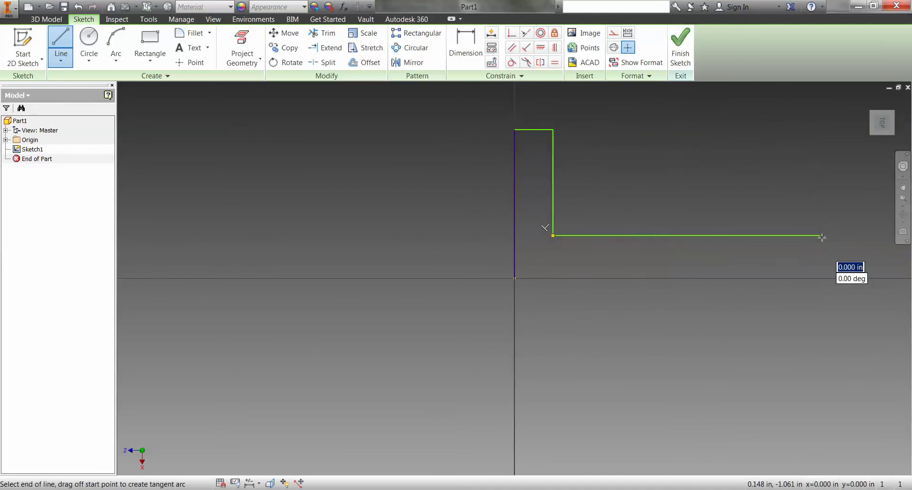
click(821, 278)
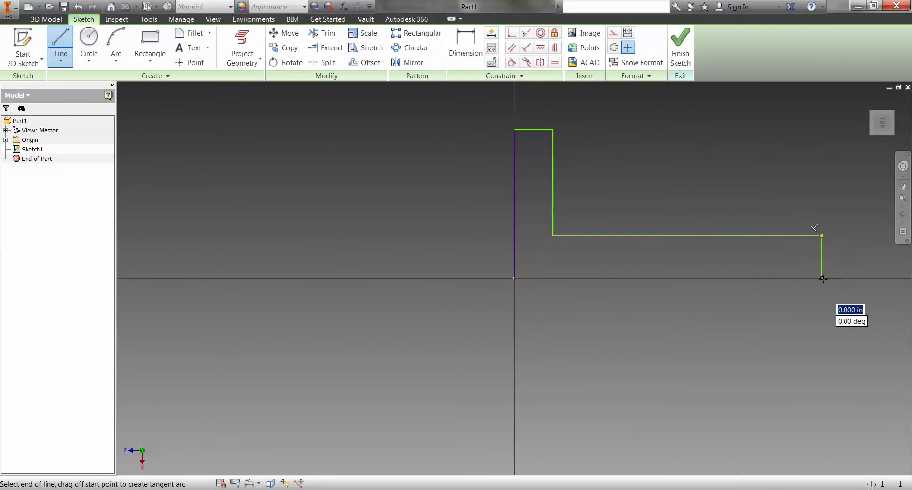
click(515, 278)
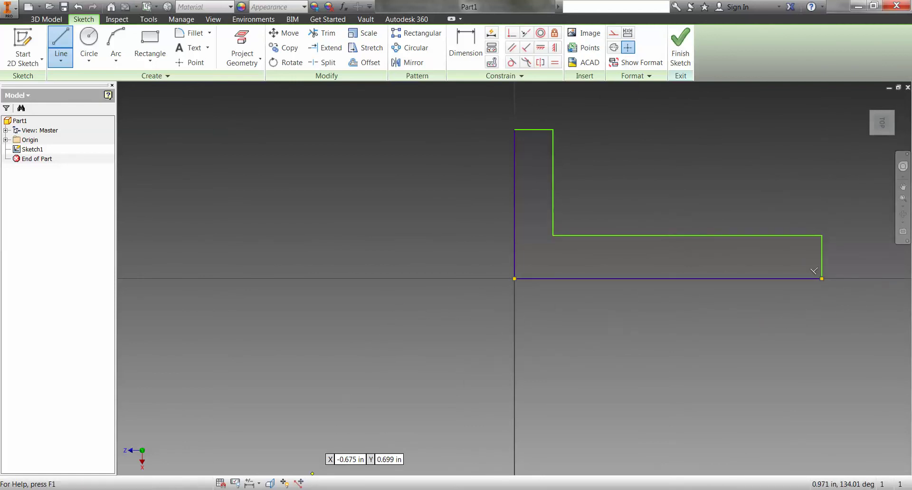
mouse_move(249, 486)
mouse_move(262, 457)
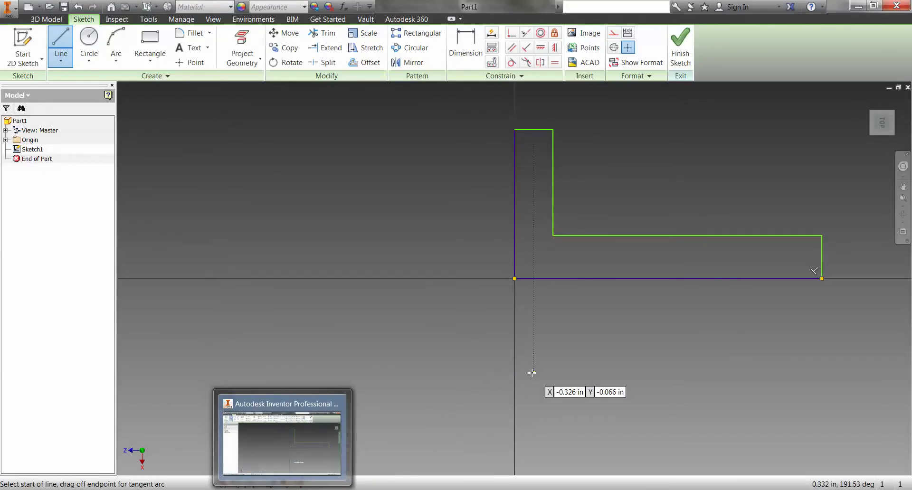
click(534, 362)
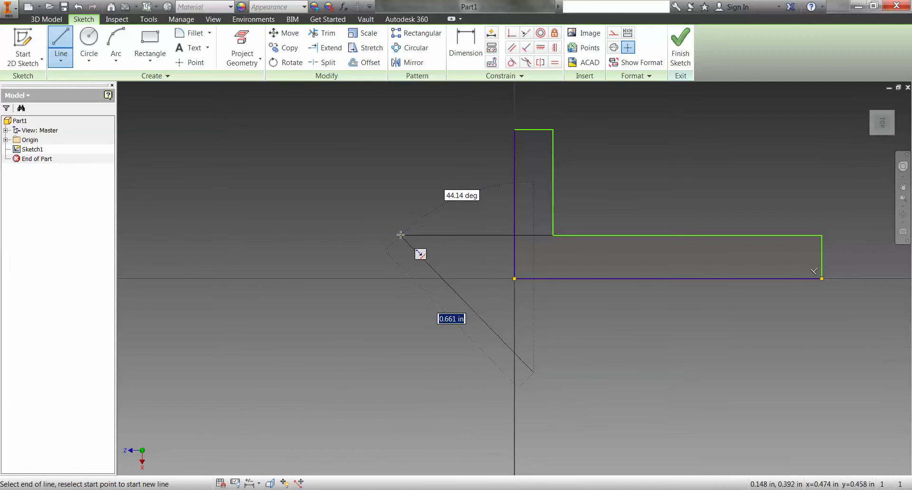
key(Escape)
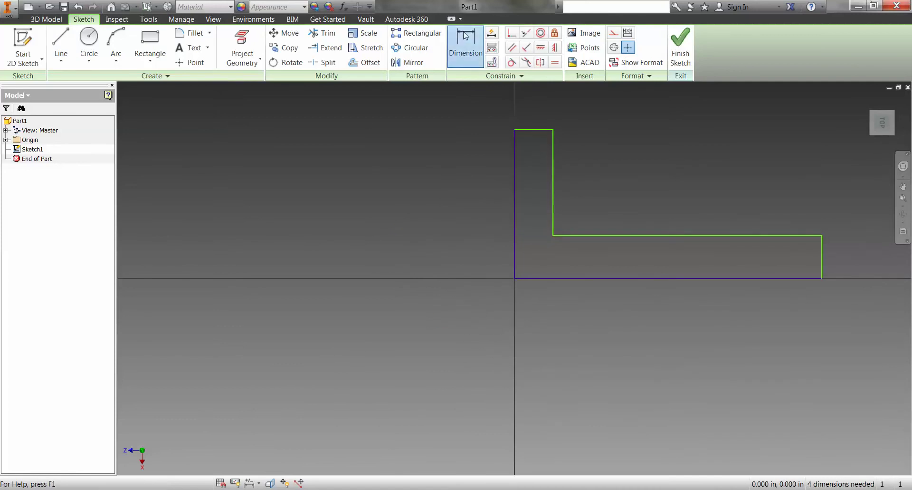
- Dimension the profile's long bottom edge at 4.469 in
click(465, 45)
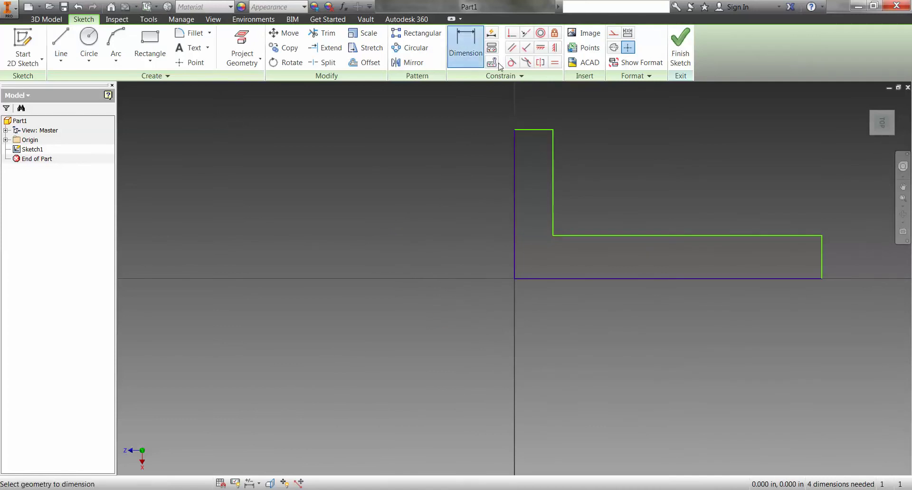
click(620, 278)
click(625, 318)
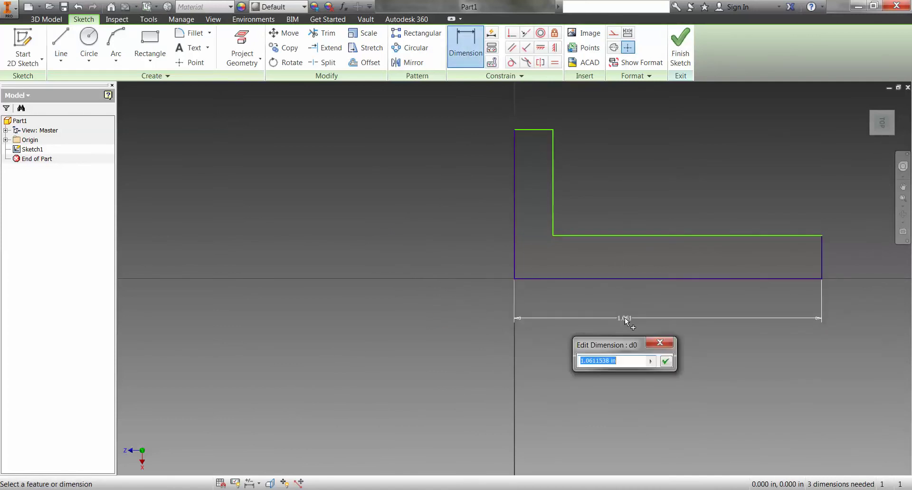
text(4.469)
click(665, 363)
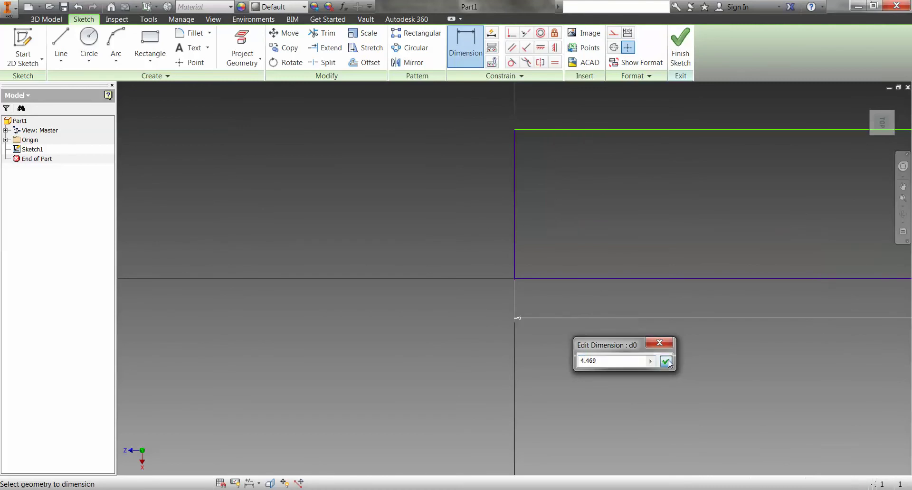
- Dimension the top edge of the profile's upright leg at .156 in
middle_click(580, 229)
middle_click(580, 230)
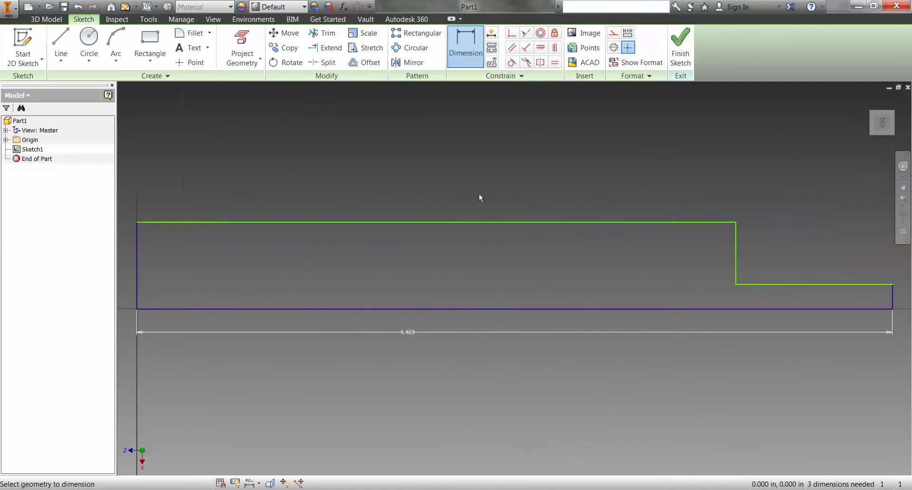
click(411, 221)
click(409, 201)
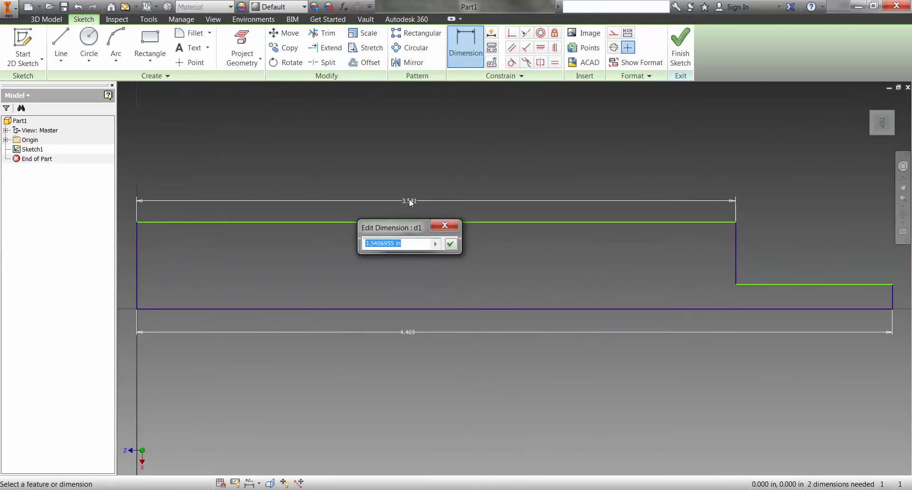
text(.156)
key(Return)
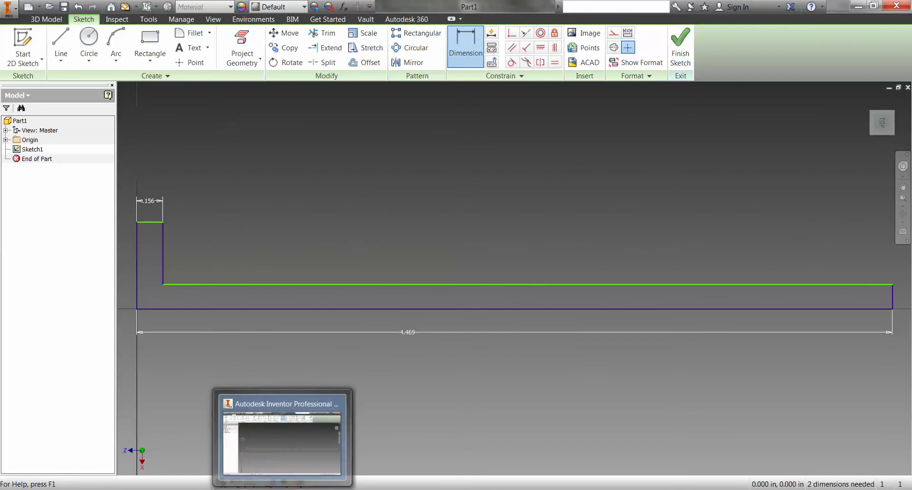
- Switch to the Word worksheet and examine the dimensioned rubber handle sleeve drawing for the missing sketch dimensions
click(281, 442)
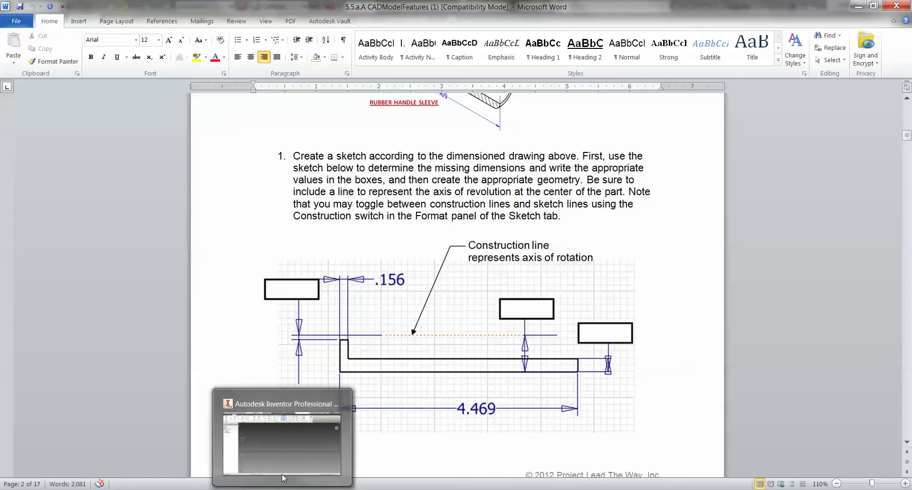
click(284, 468)
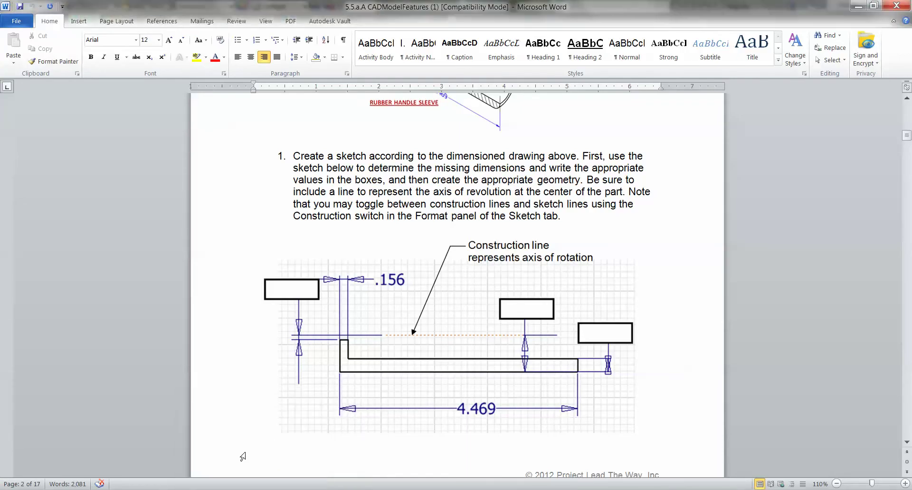
scroll(293, 353, up, 3)
scroll(293, 354, up, 3)
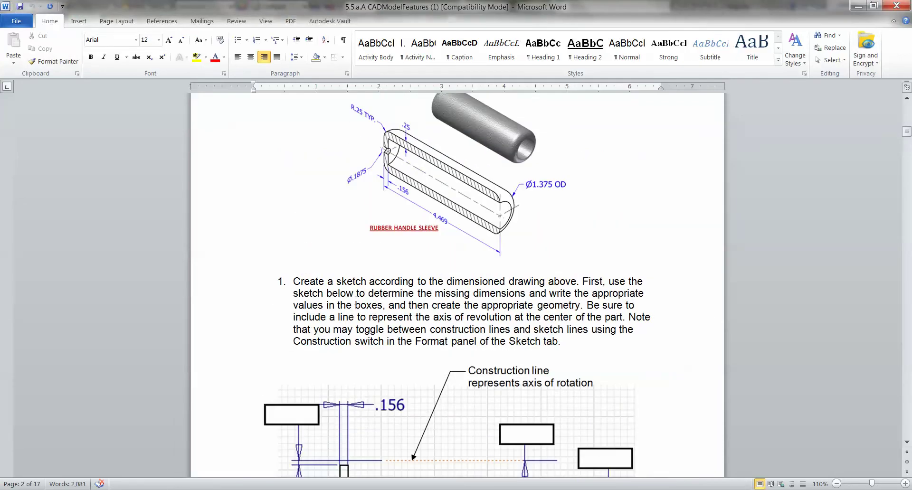
scroll(356, 300, down, 2)
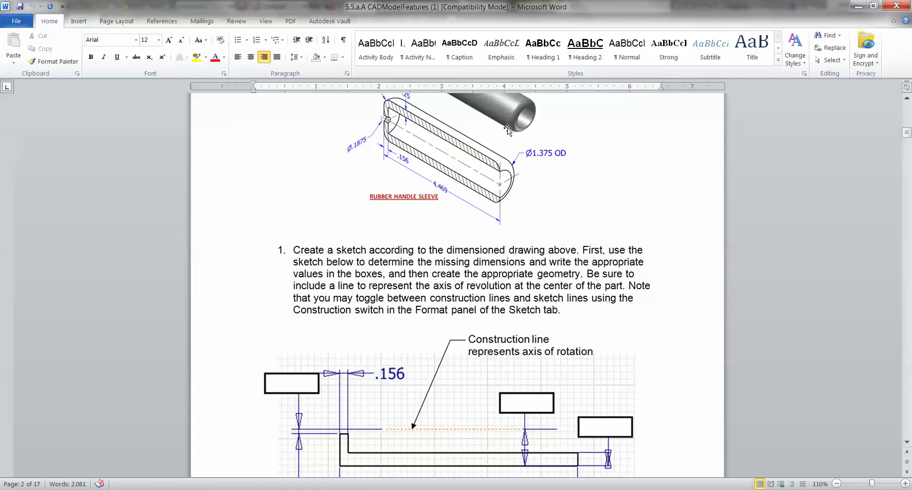
scroll(507, 128, up, 2)
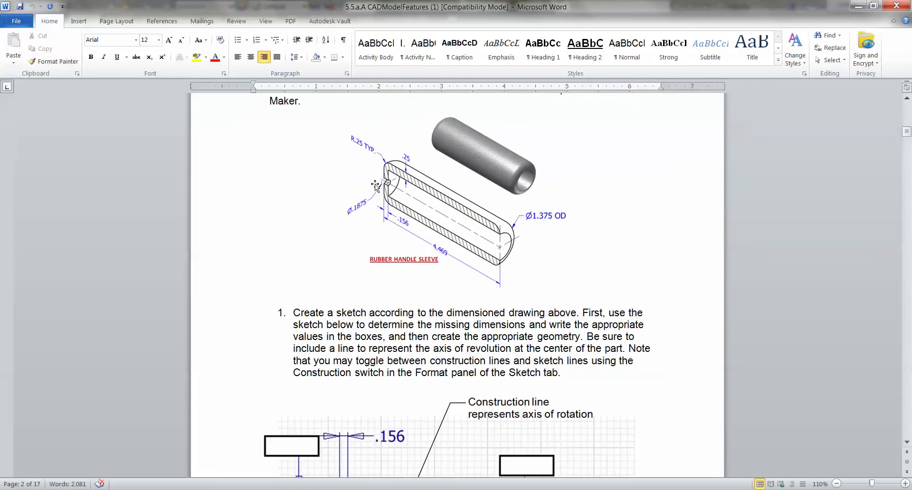
scroll(427, 254, up, 1)
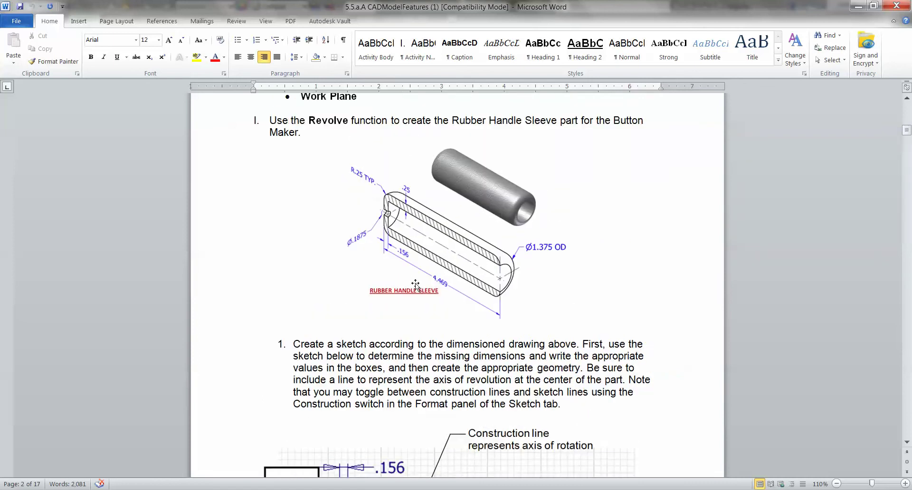
scroll(413, 276, down, 2)
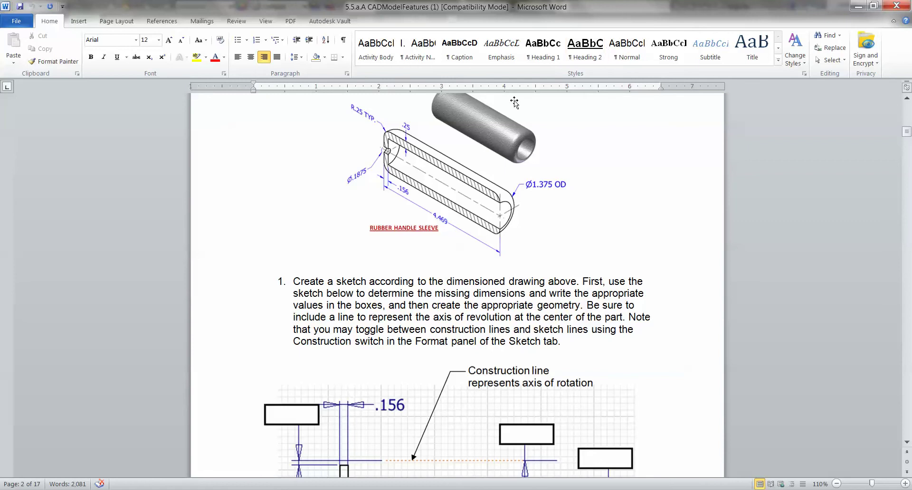
- Arrange the Word worksheet and the Inventor window side by side, with Word on the left half and Inventor on the right
key(super+Left)
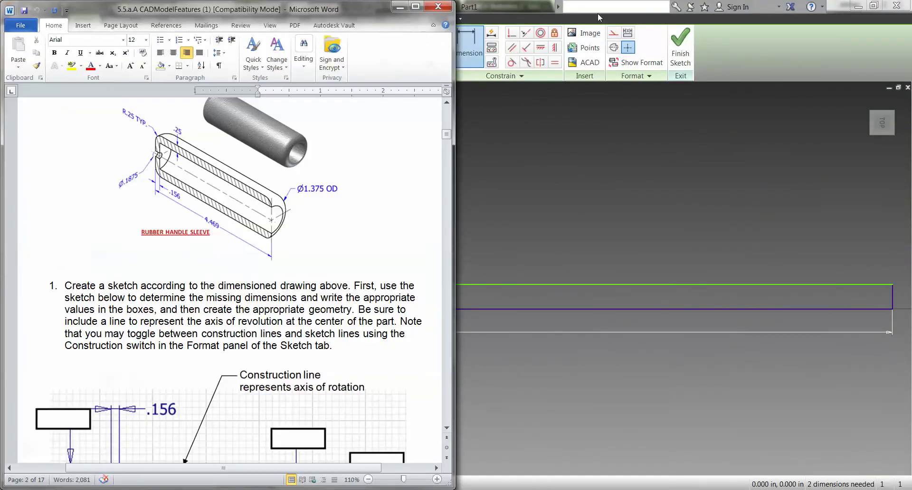
double_click(506, 6)
key(super+Right)
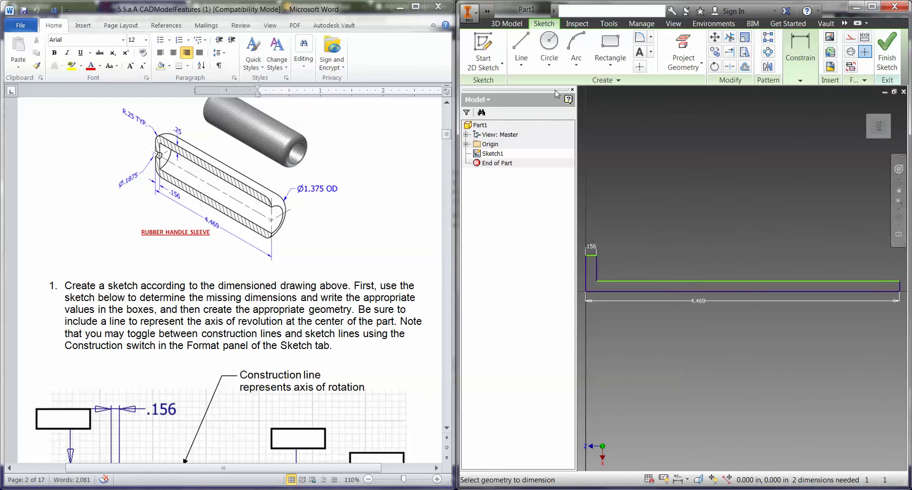
- Sketch a horizontal construction line above the profile, nearly as long as its base, as the axis of revolution
click(520, 47)
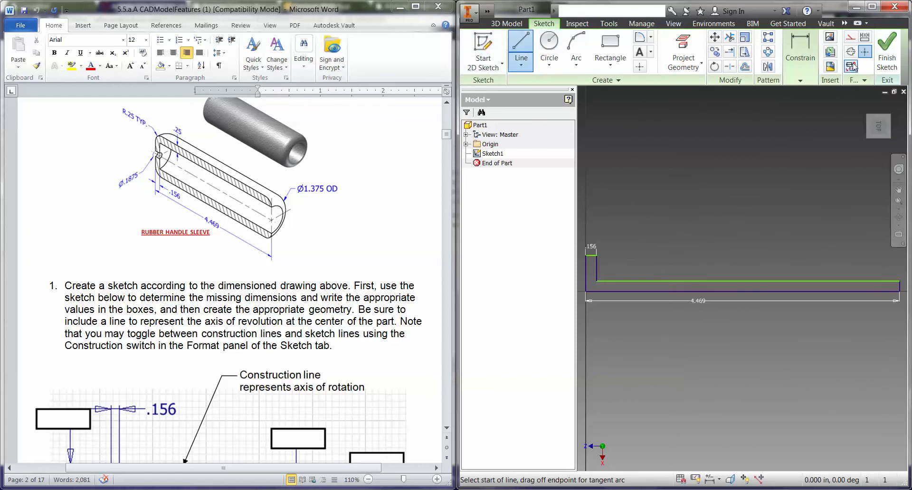
click(852, 39)
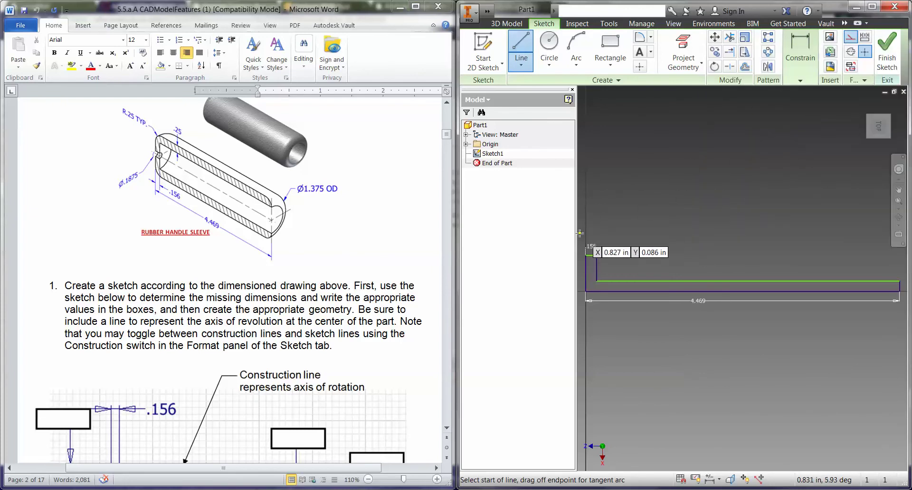
click(579, 233)
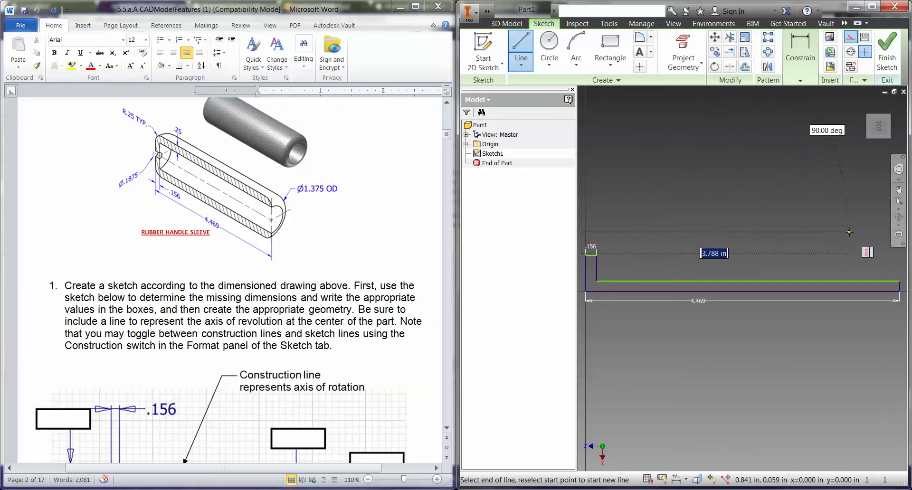
click(883, 233)
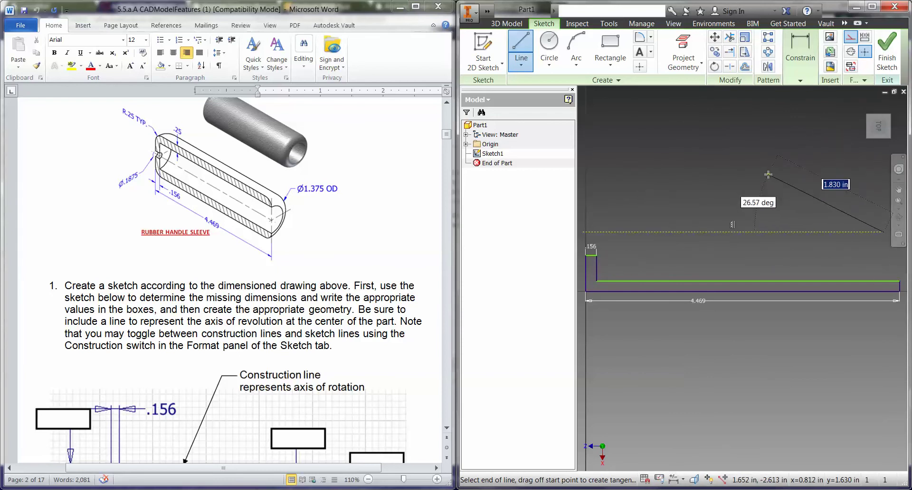
key(Escape)
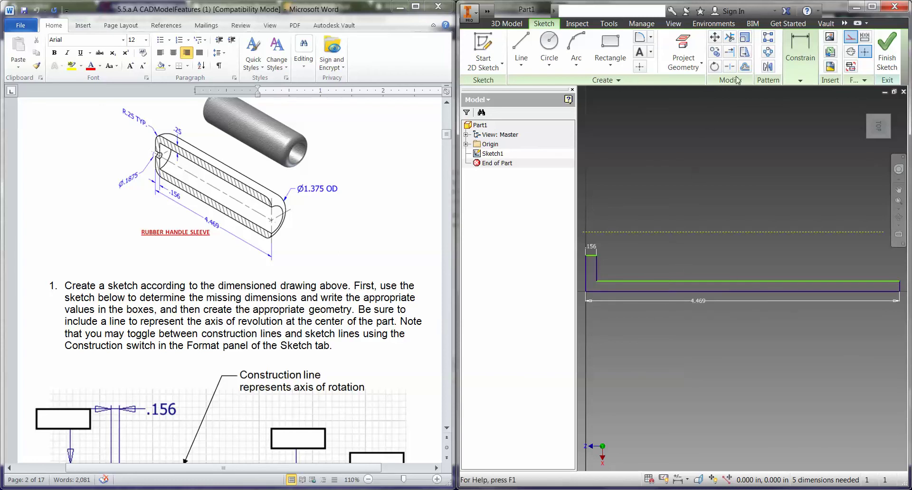
- Apply a Parallel constraint between the construction line and the profile's bottom edge
click(801, 81)
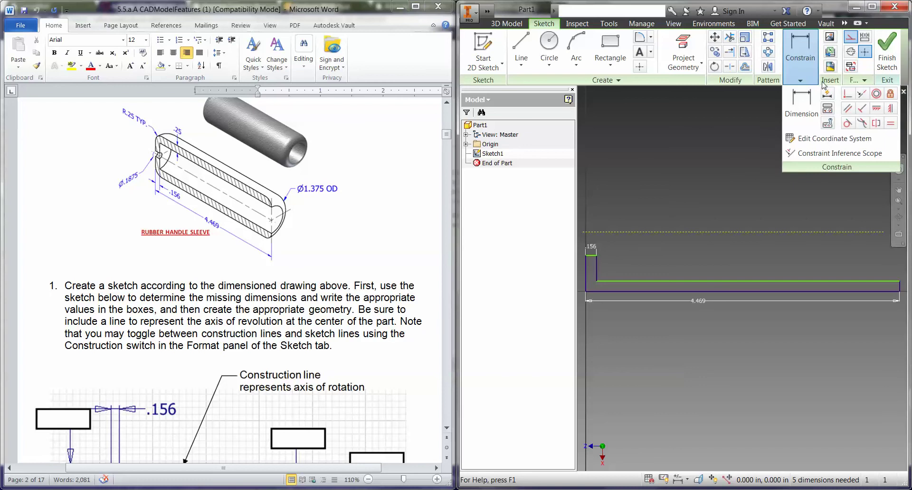
click(848, 109)
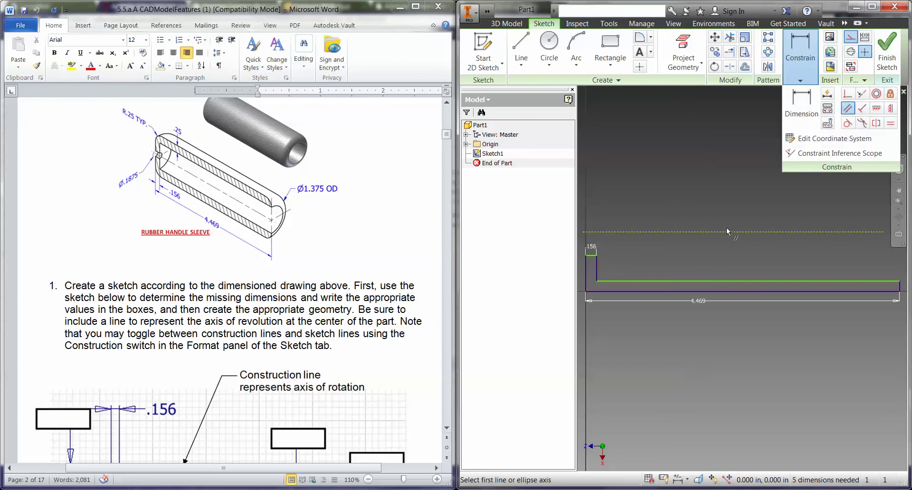
click(729, 232)
click(715, 295)
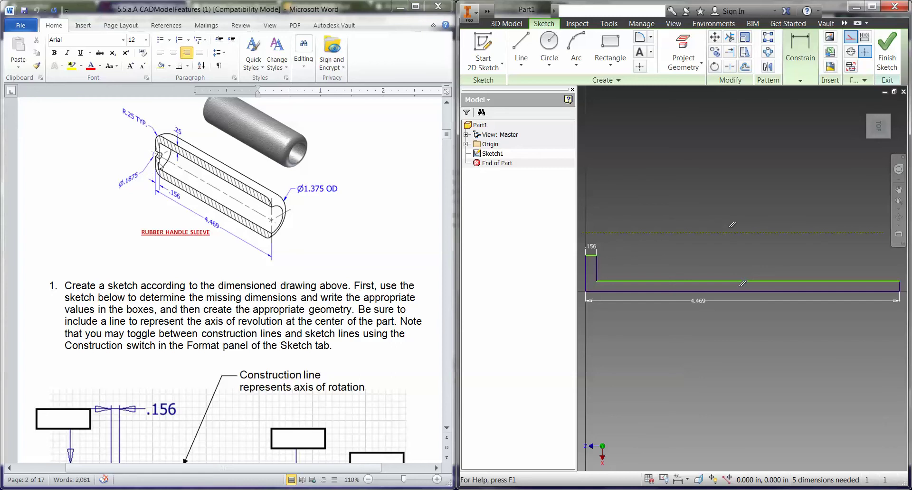
- Dimension the gap between the construction axis and the top edge of the profile's short leg as half of .1875 in (.094)
click(800, 61)
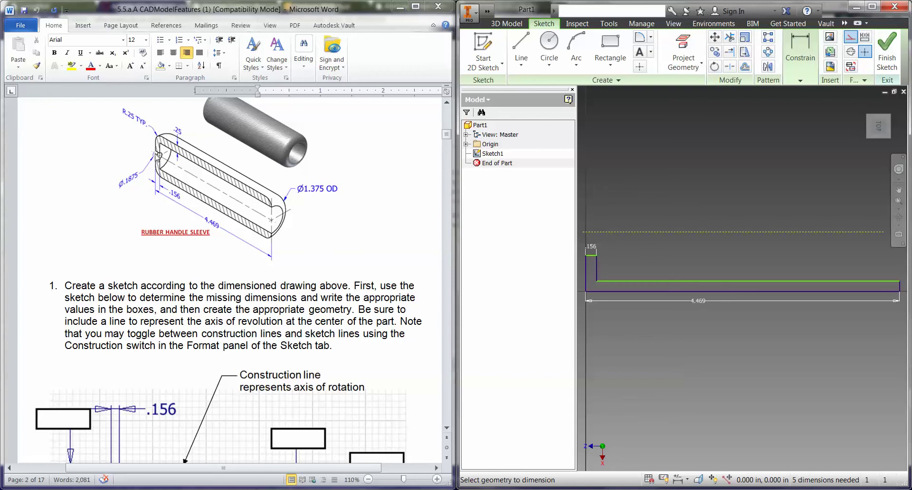
click(600, 232)
click(591, 256)
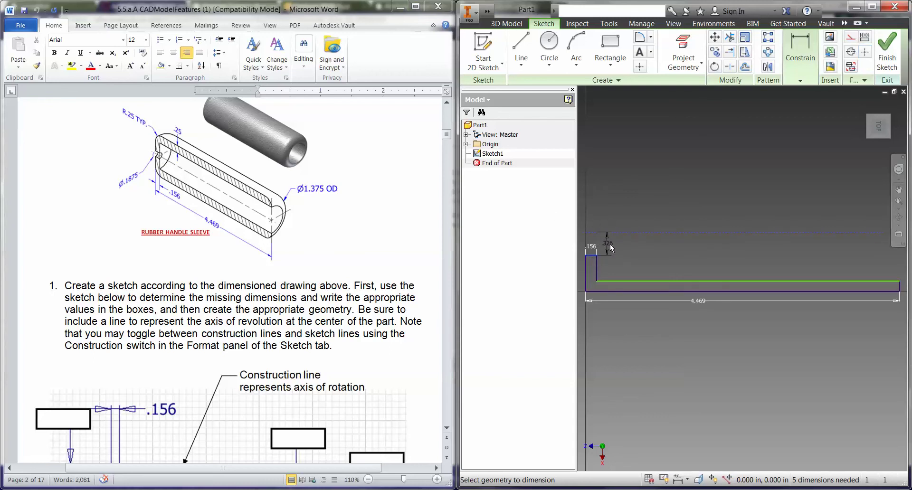
click(611, 247)
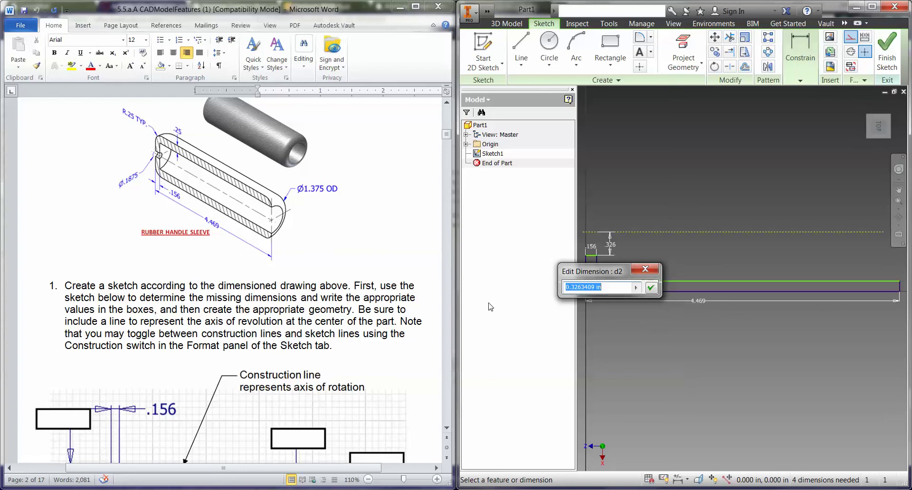
text(.1875)
mouse_move(607, 288)
click(651, 288)
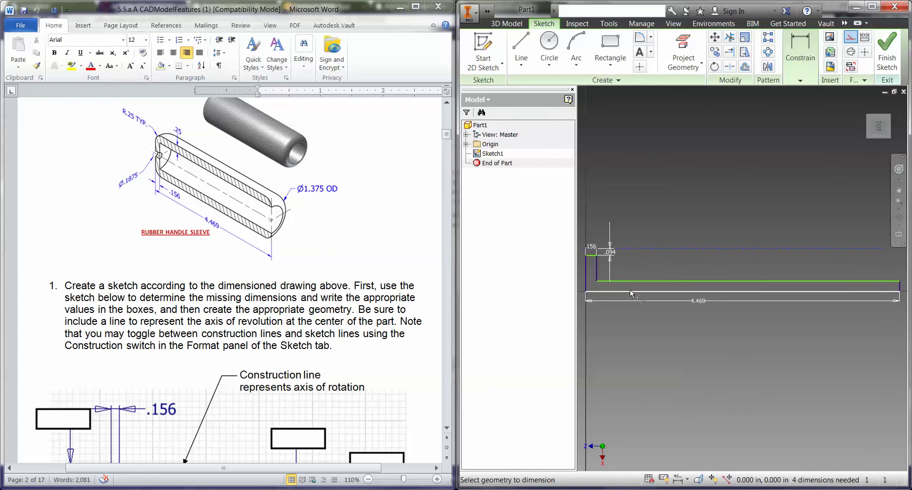
- Dimension the distance from the construction axis to the profile's bottom edge as 1.375/2 in
click(643, 251)
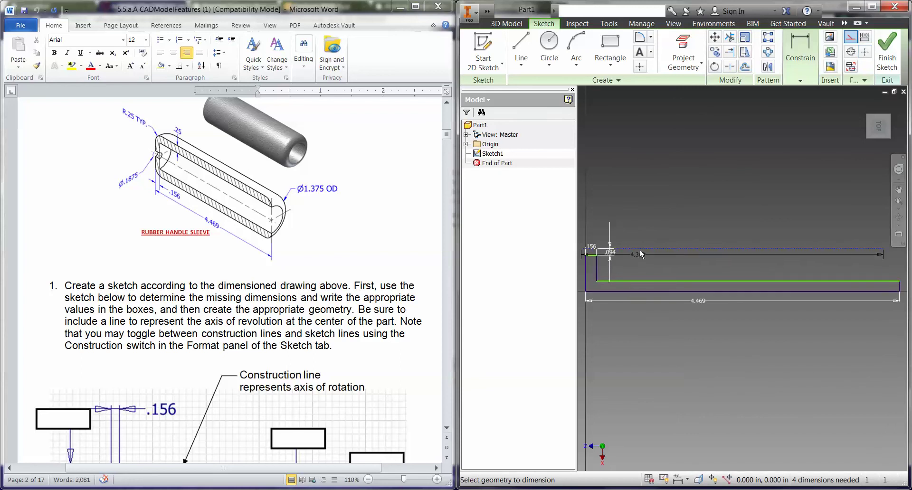
click(637, 292)
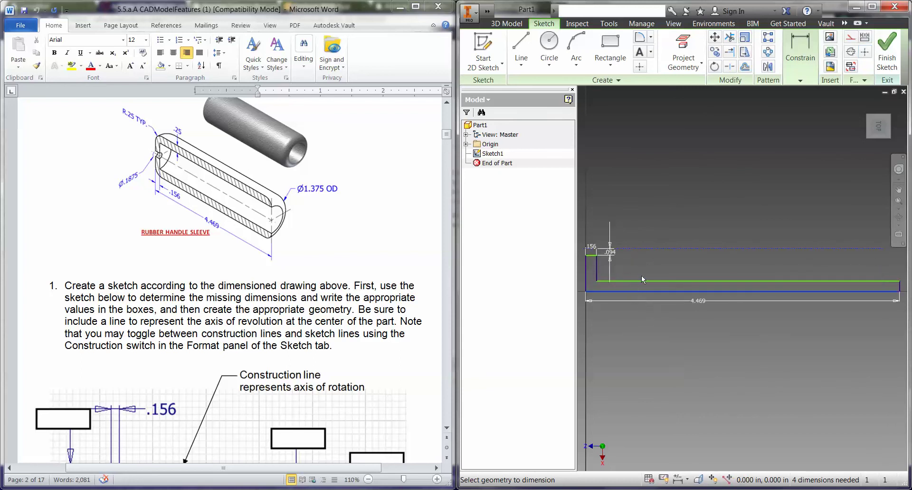
click(640, 223)
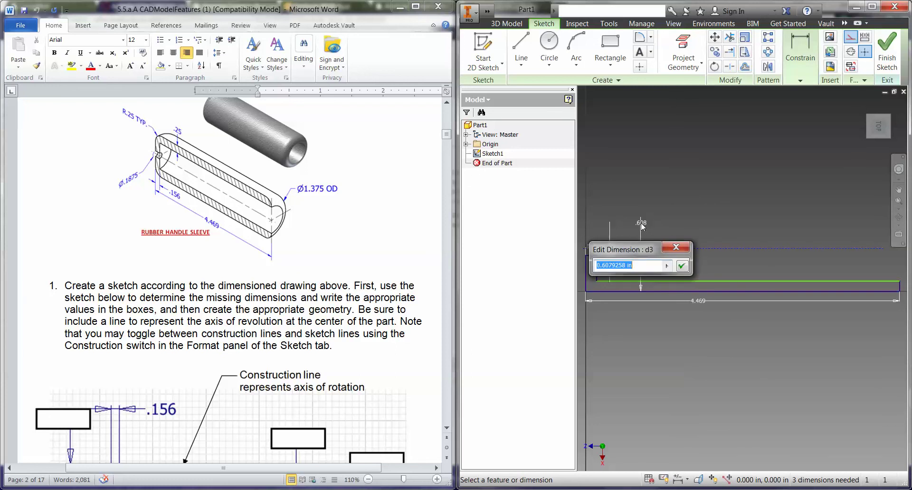
text(1.375/2)
key(Return)
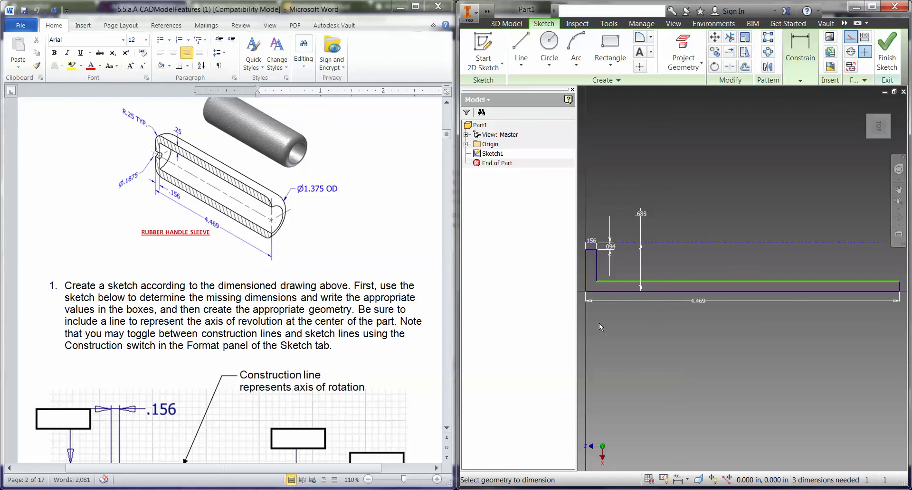
- Dimension the thickness of the profile's long leg as .25 in
click(659, 282)
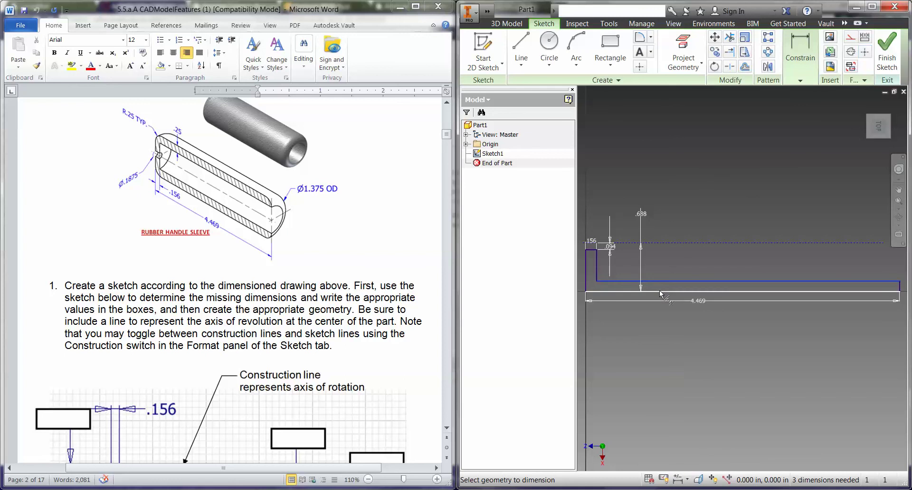
click(659, 290)
click(662, 268)
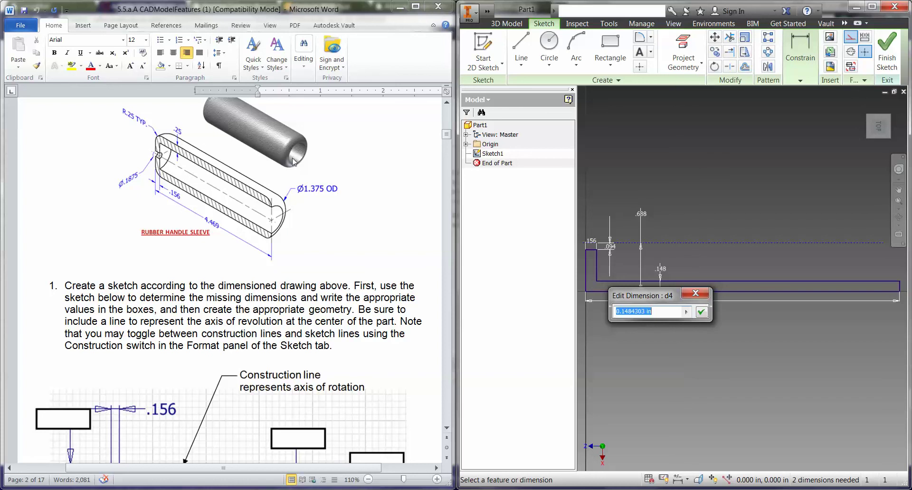
text(.25)
key(Return)
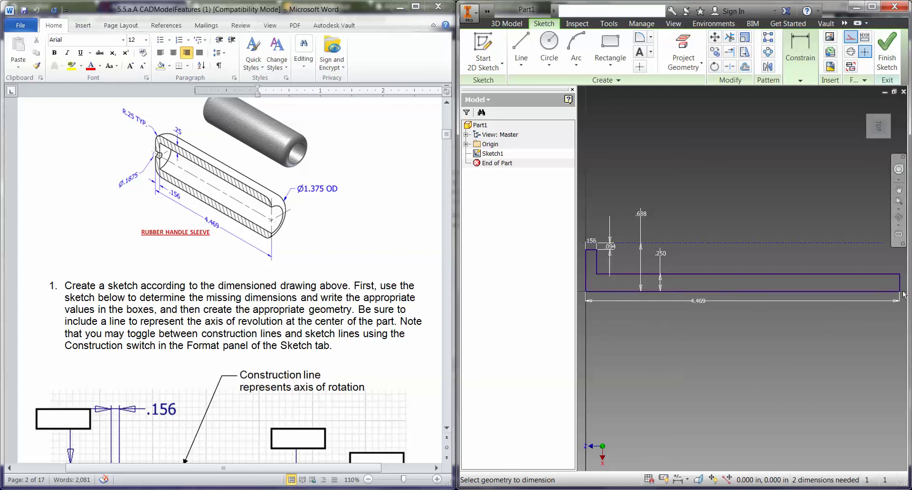
- Try a .25 in fillet on the profile's outer corner below the short leg and undo it
click(639, 36)
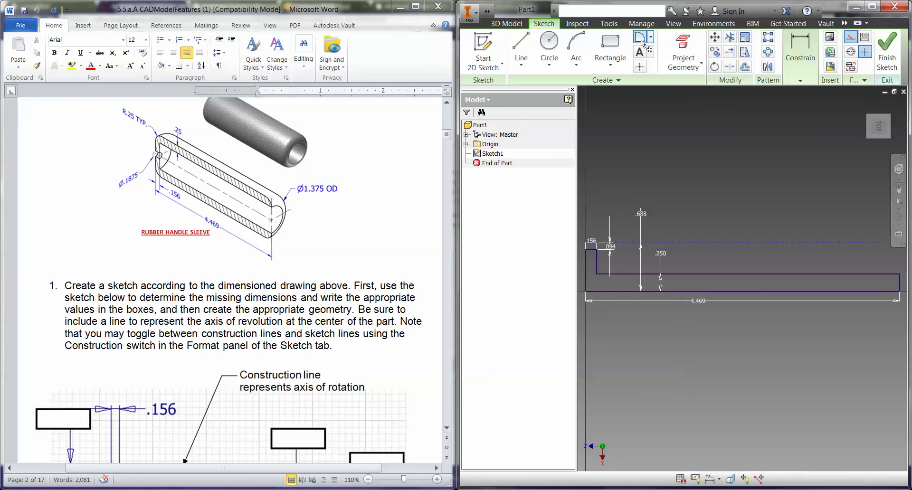
text(.25)
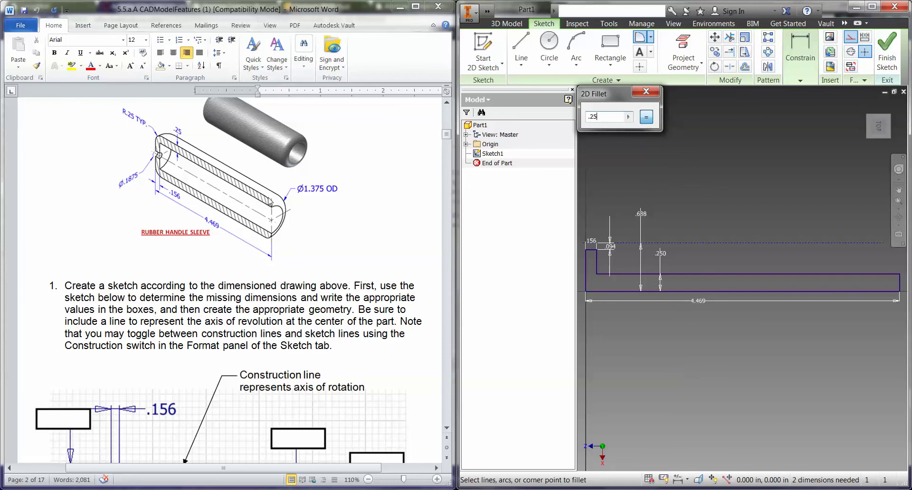
click(586, 291)
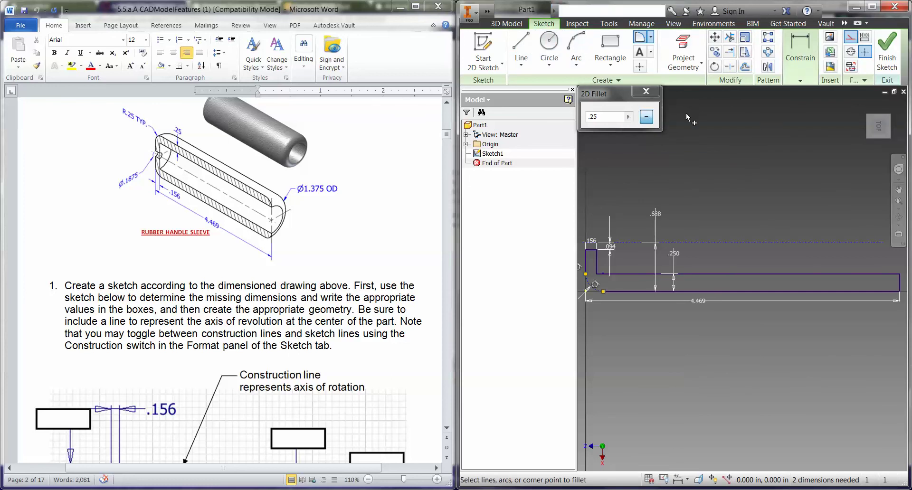
key(ctrl+z)
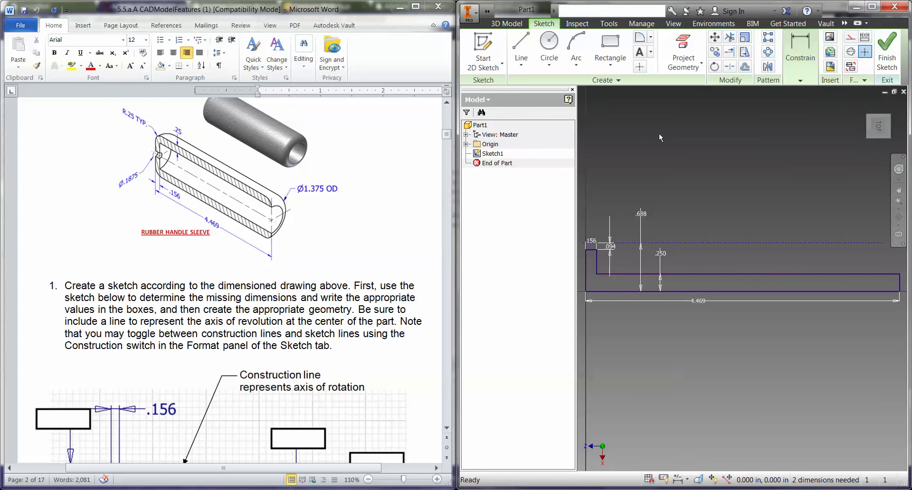
- Fillet both bottom outer corners of the profile with a 0.250 in radius
click(639, 37)
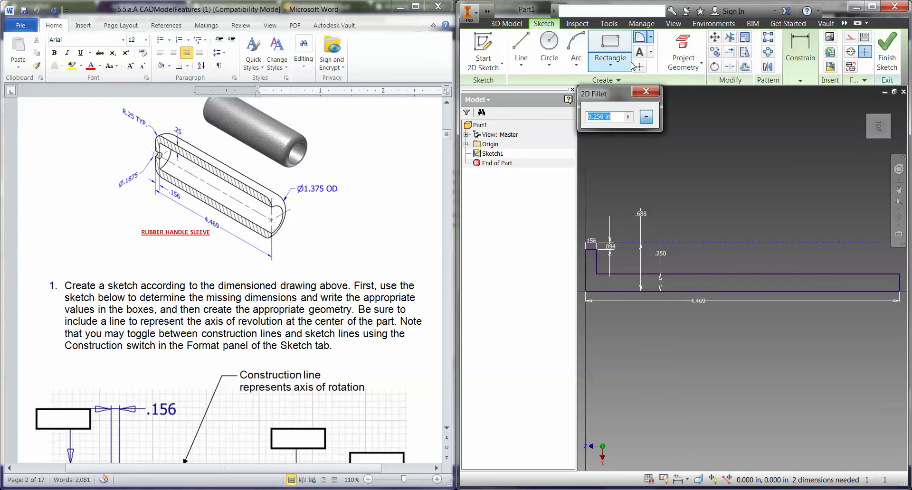
click(585, 285)
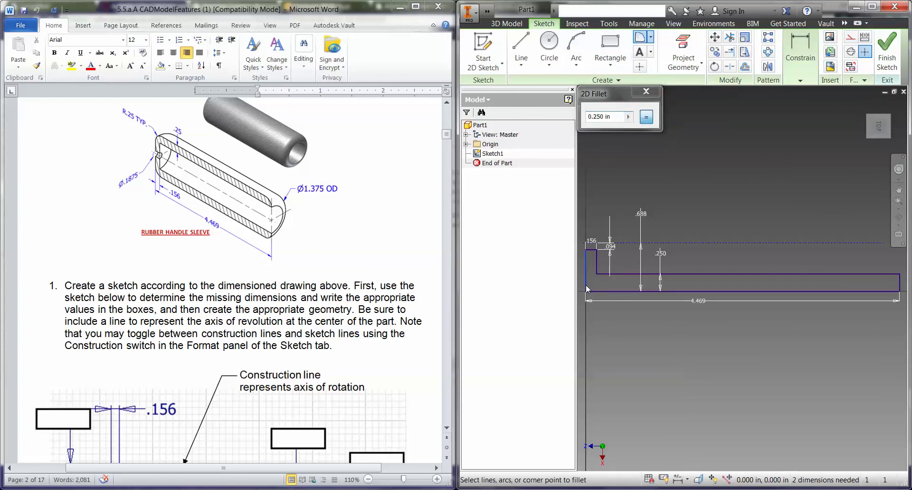
click(592, 294)
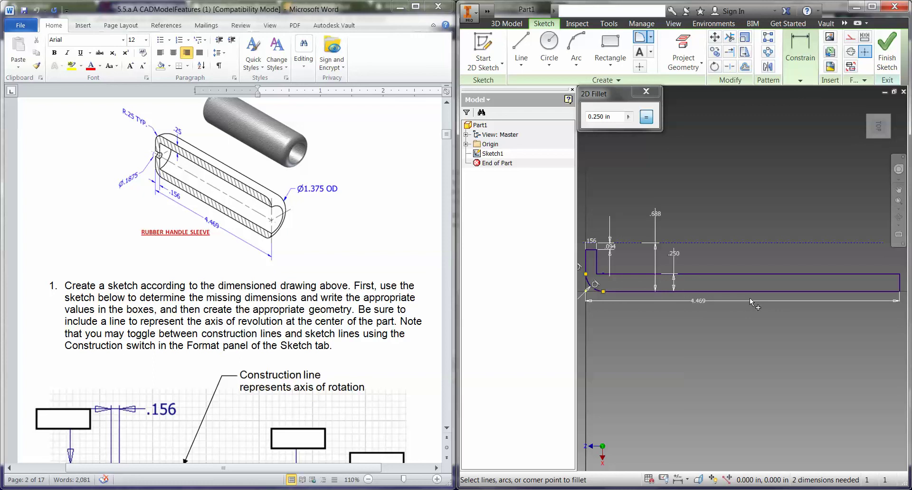
click(893, 294)
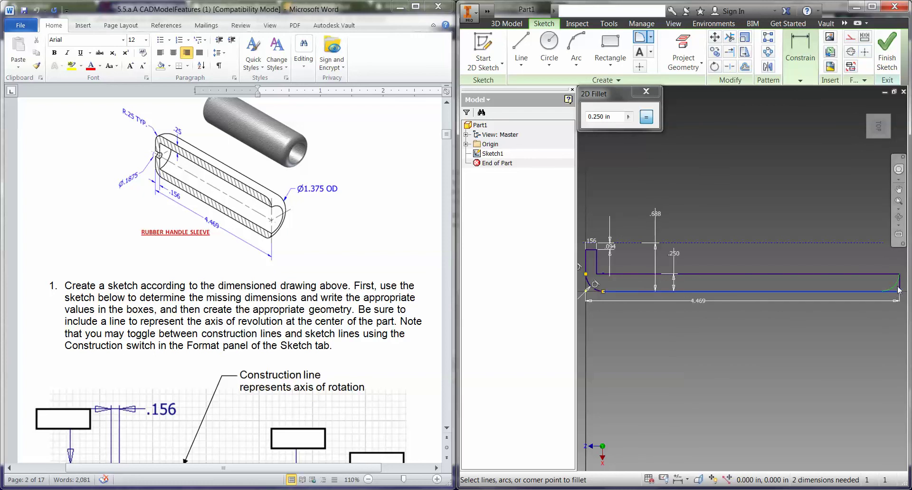
click(898, 285)
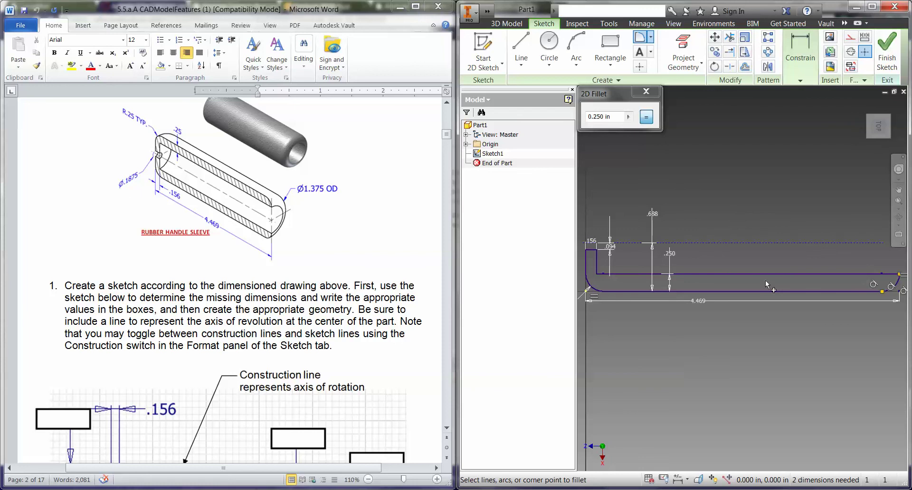
click(650, 93)
- Finish the sketch and maximize the Inventor window to show the whole profile
click(885, 60)
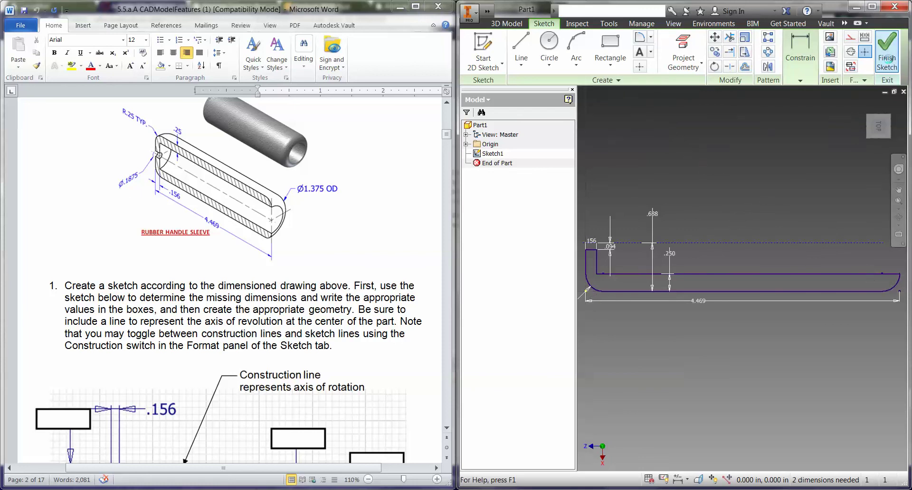
click(872, 7)
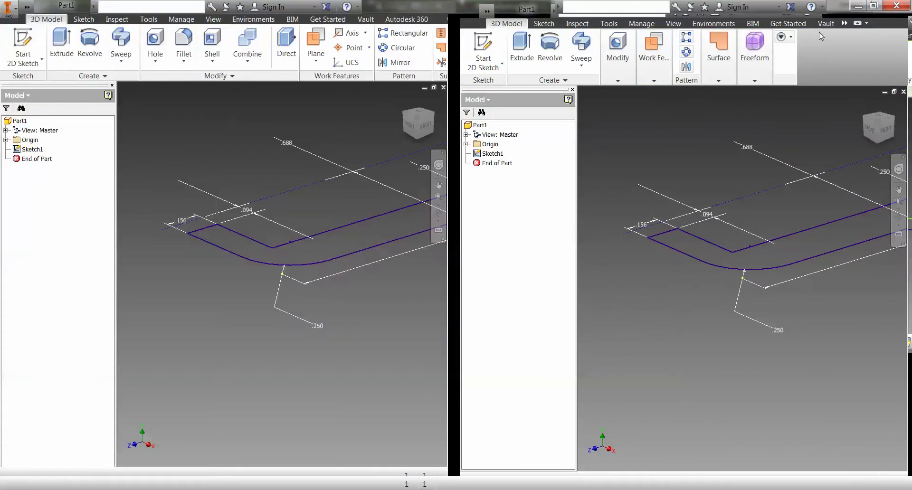
mouse_move(434, 283)
middle_down()
mouse_move(418, 304)
mouse_move(277, 342)
middle_up()
scroll(309, 316, down, 3)
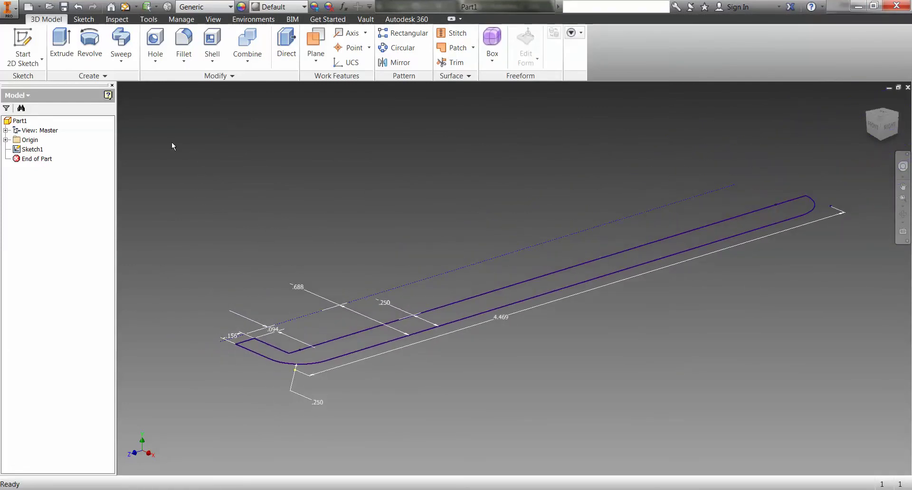
- Revolve the profile a full turn around the construction line to form the solid sleeve
click(91, 40)
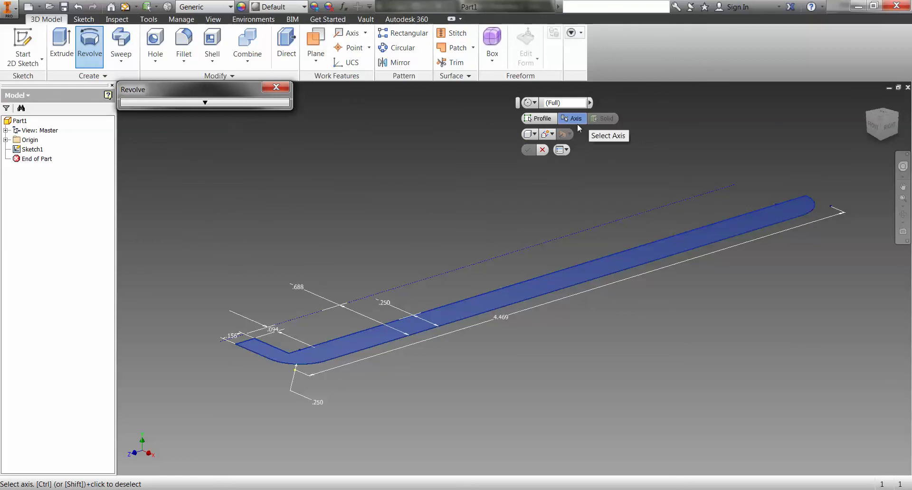
click(484, 261)
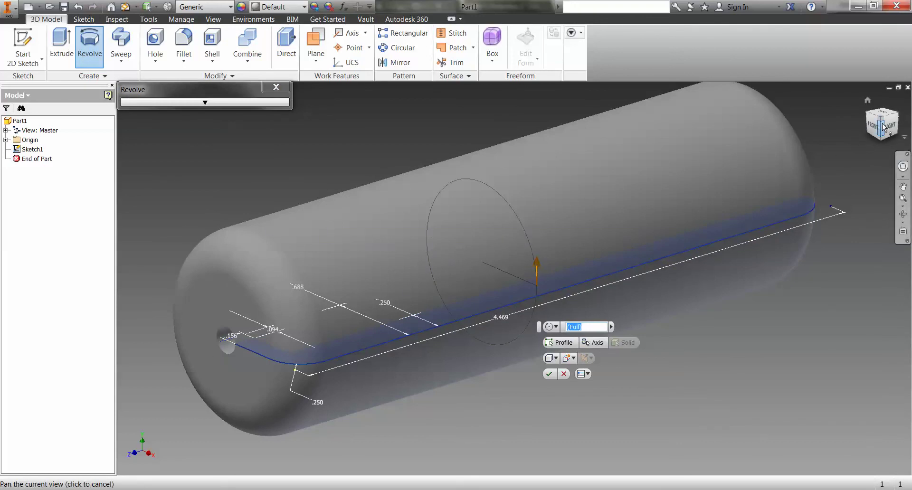
mouse_move(881, 129)
mouse_down()
mouse_move(874, 164)
mouse_move(842, 170)
mouse_move(823, 164)
mouse_move(878, 160)
mouse_move(827, 163)
mouse_up()
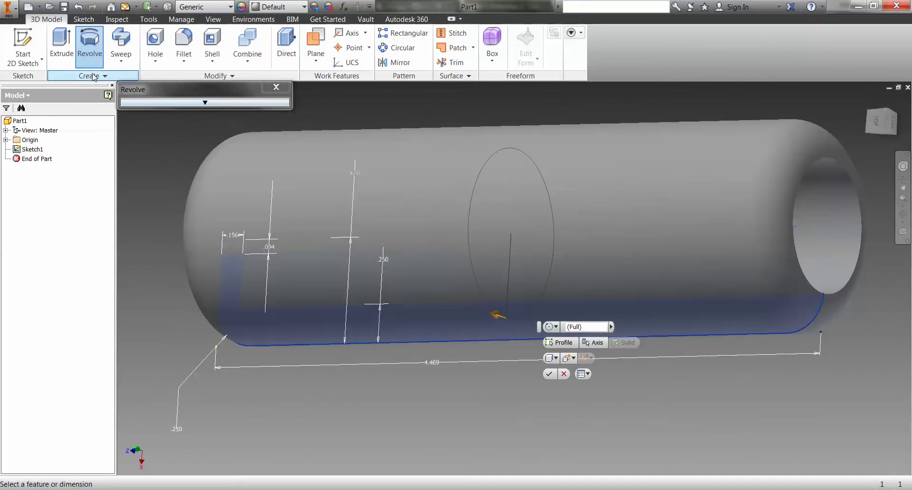
click(548, 375)
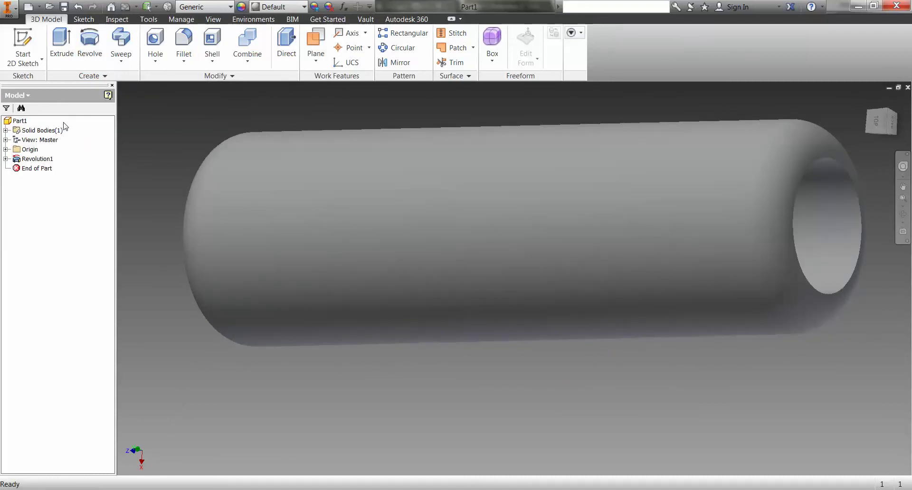
- Start saving the part under a new name and create a Desktop folder named "5.5 CAD Model Features"
click(13, 10)
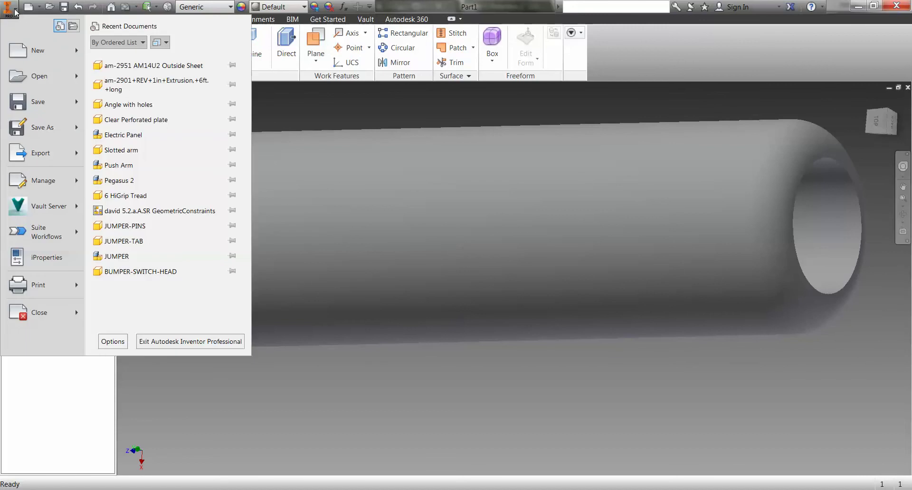
click(24, 130)
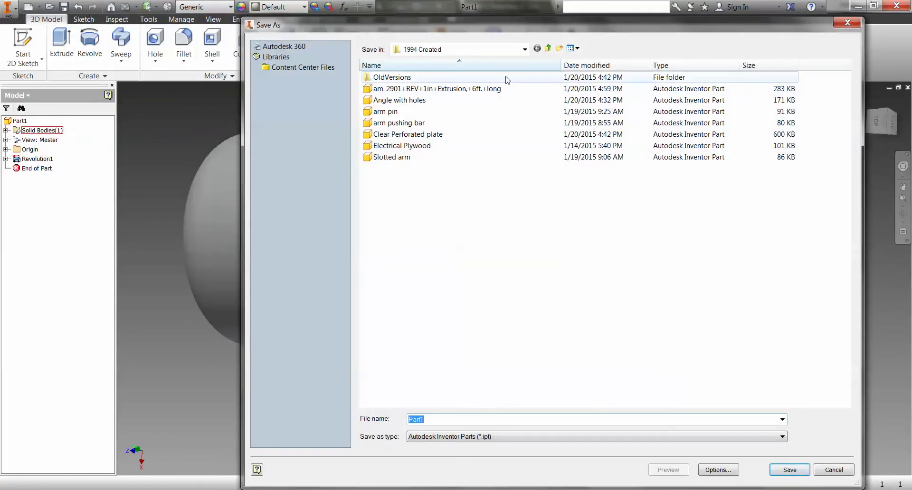
click(523, 50)
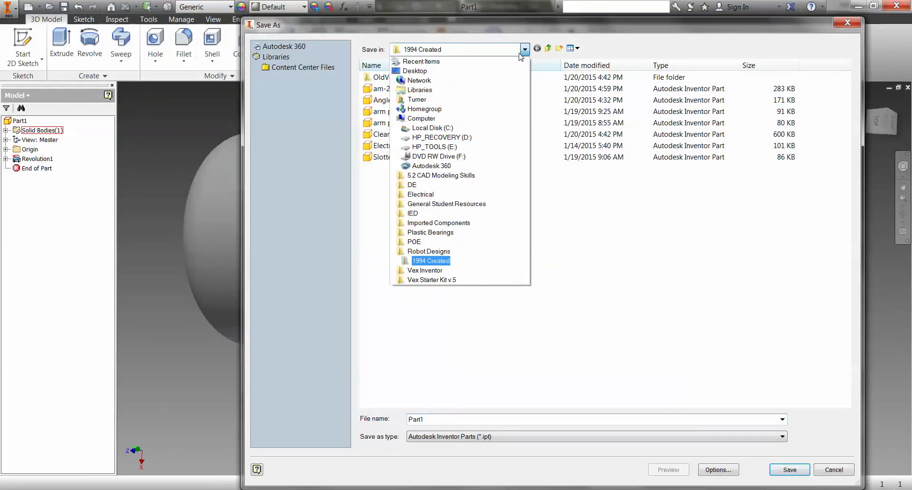
click(483, 72)
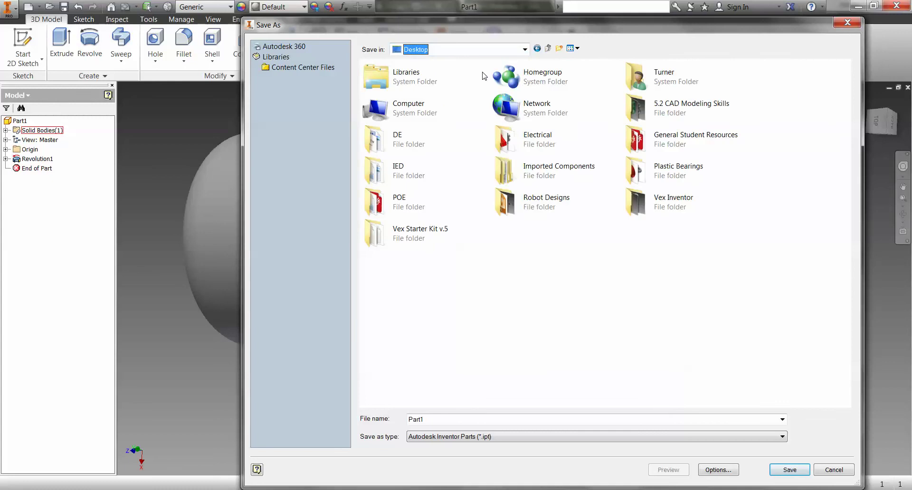
click(559, 50)
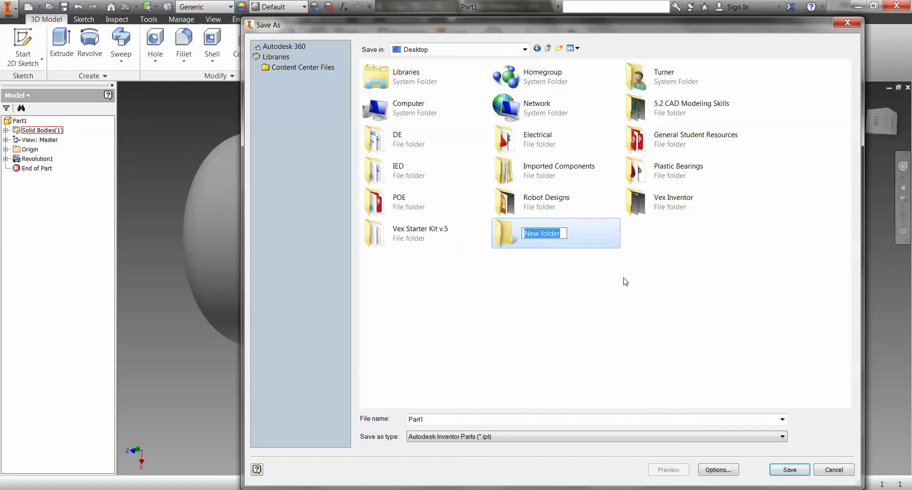
text(5.)
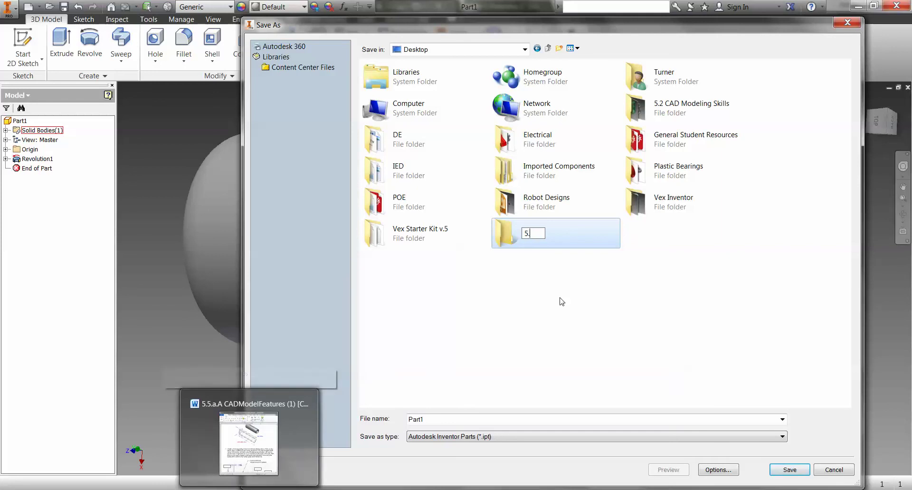
text(5)
text( C)
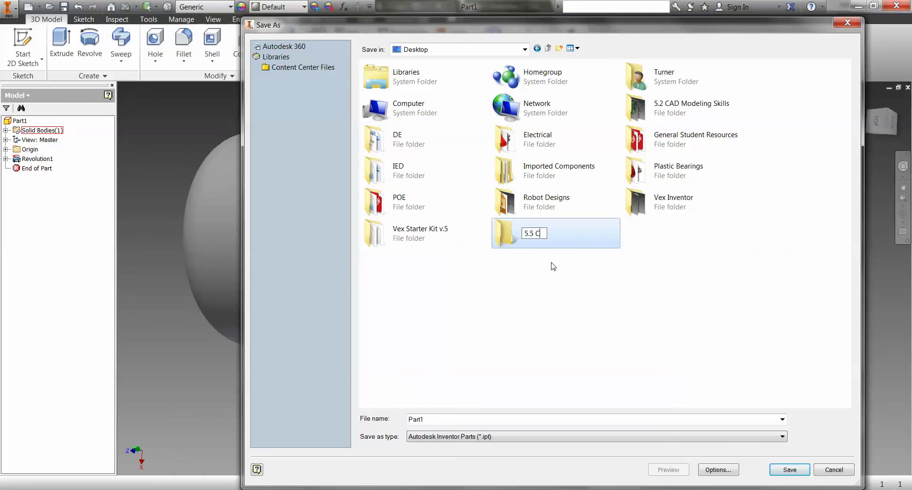
text(AD Model Features)
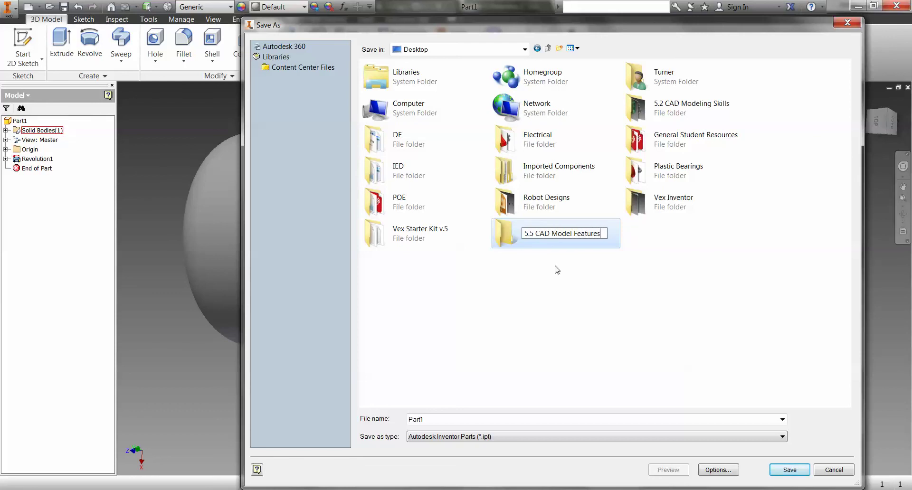
key(Return)
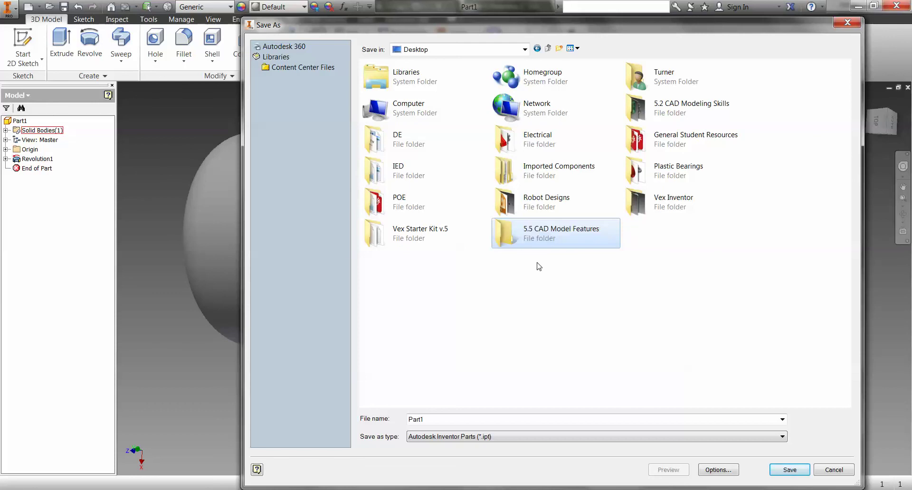
- Save the part as "Handle" inside the 5.5 CAD Model Features folder
double_click(505, 235)
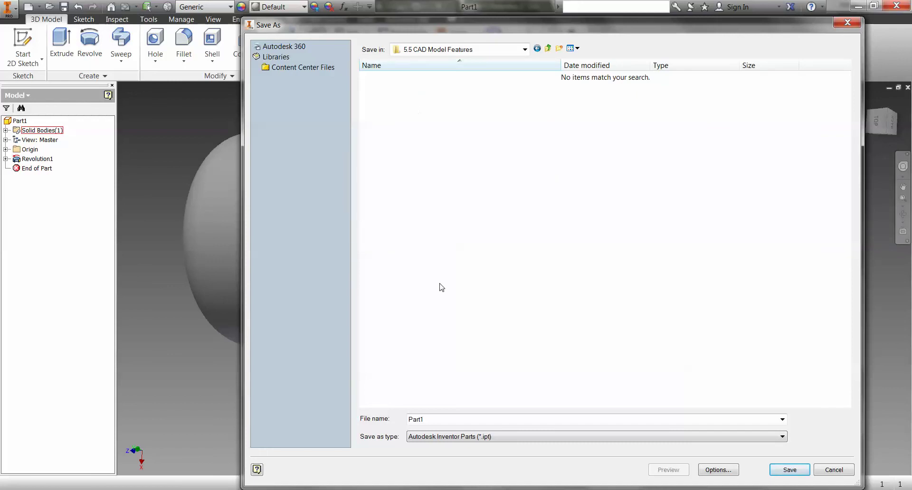
double_click(439, 421)
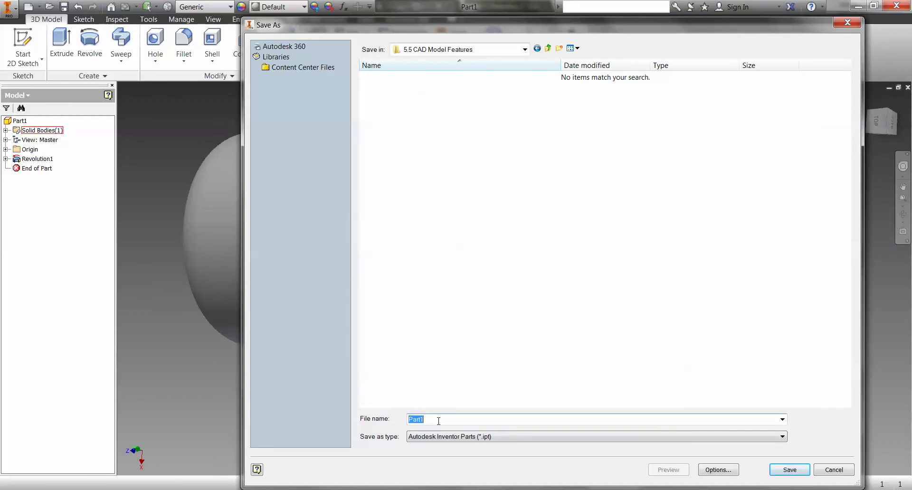
text(Handle)
key(Return)
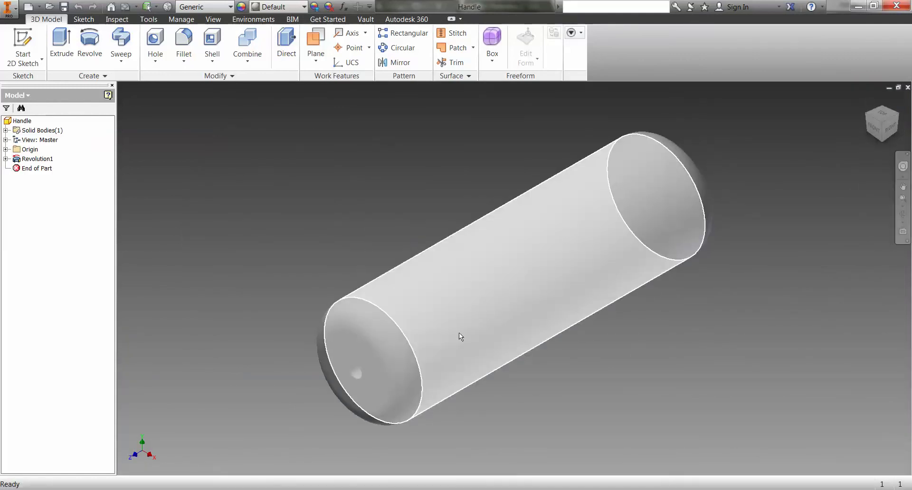
mouse_move(458, 332)
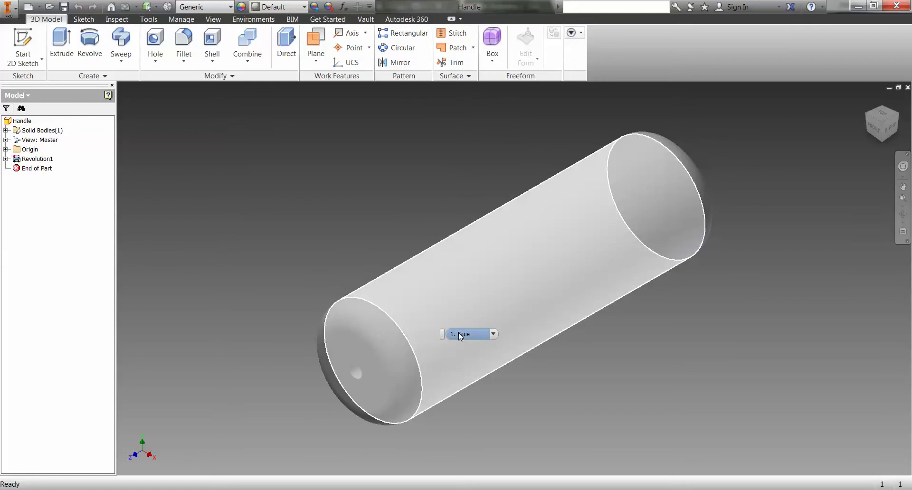